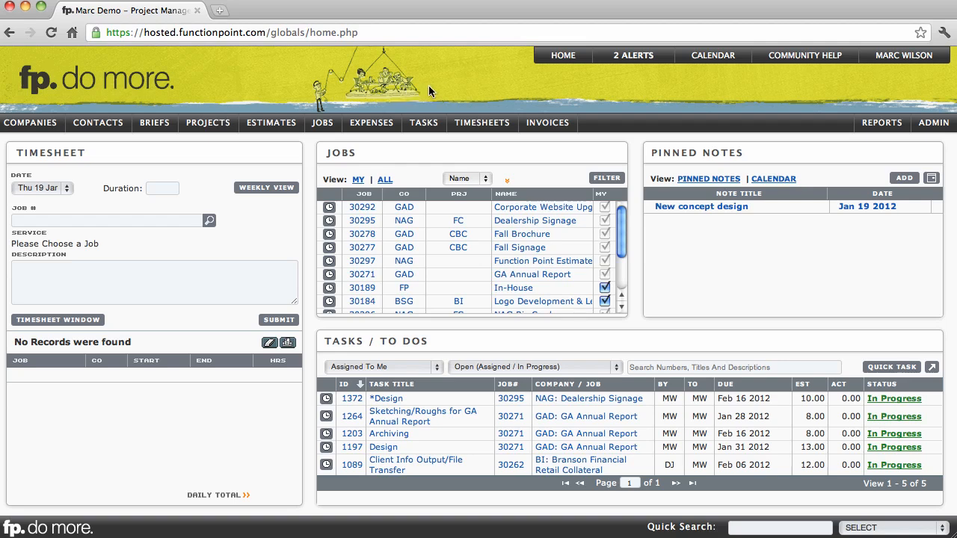
Open the job details of the Dealership Signage job
mouse_move(545, 128)
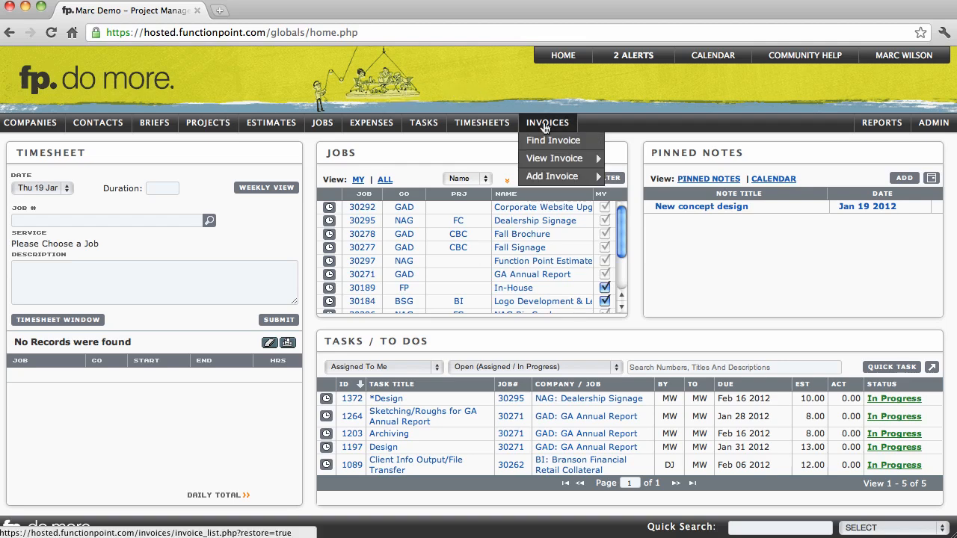
mouse_move(546, 178)
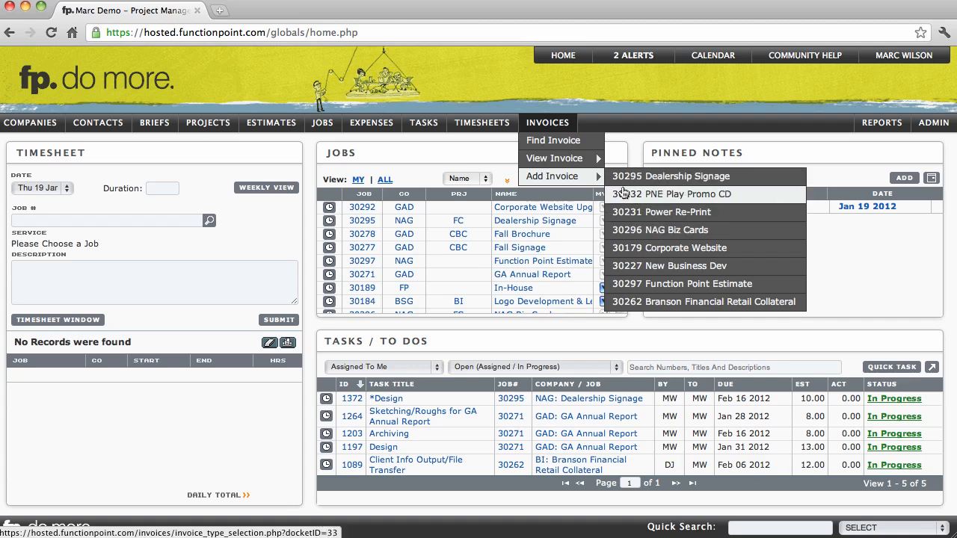
mouse_move(317, 130)
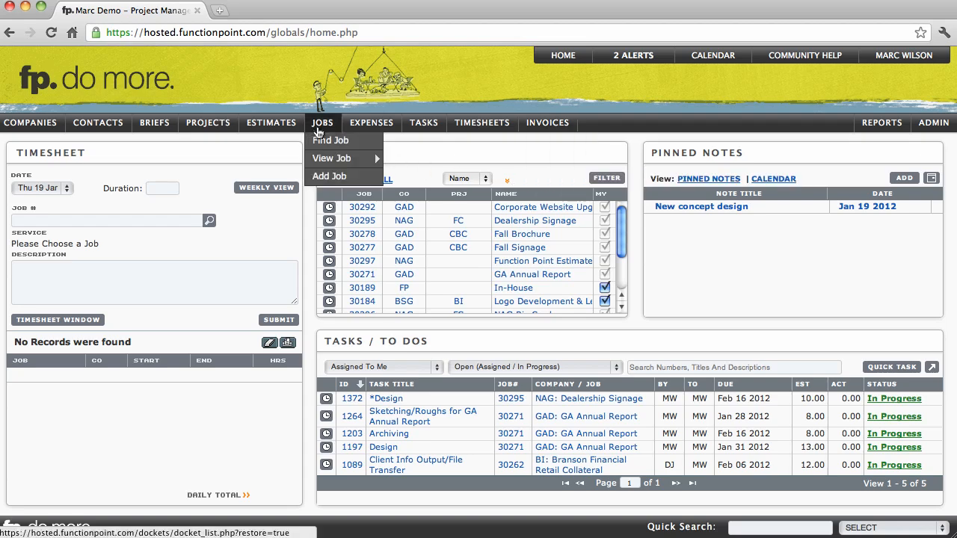
mouse_move(329, 158)
click(424, 159)
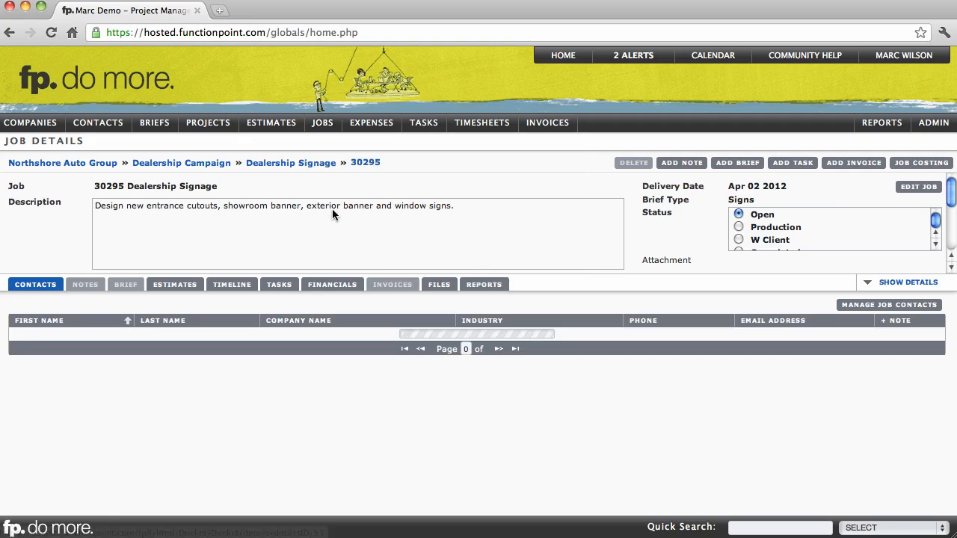
drag(4, 142, 81, 143)
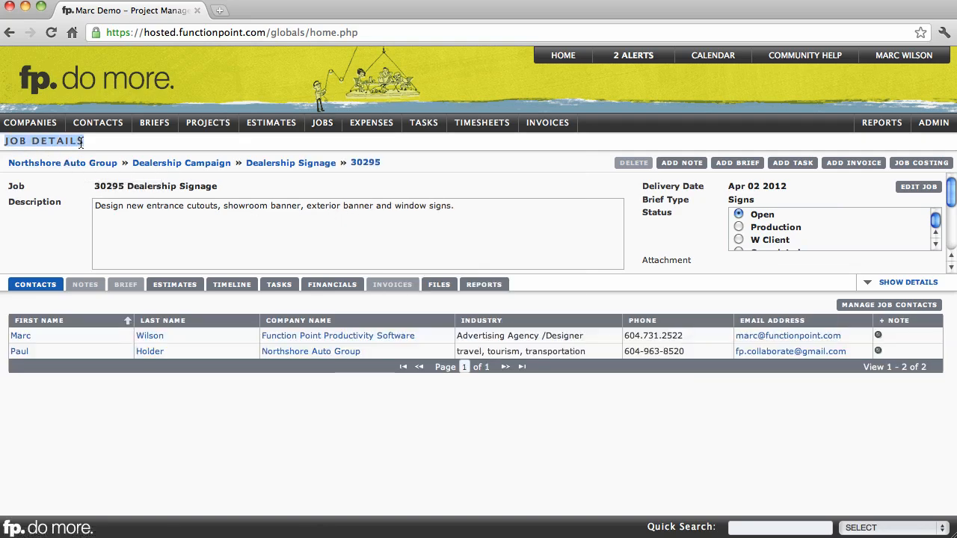
click(134, 140)
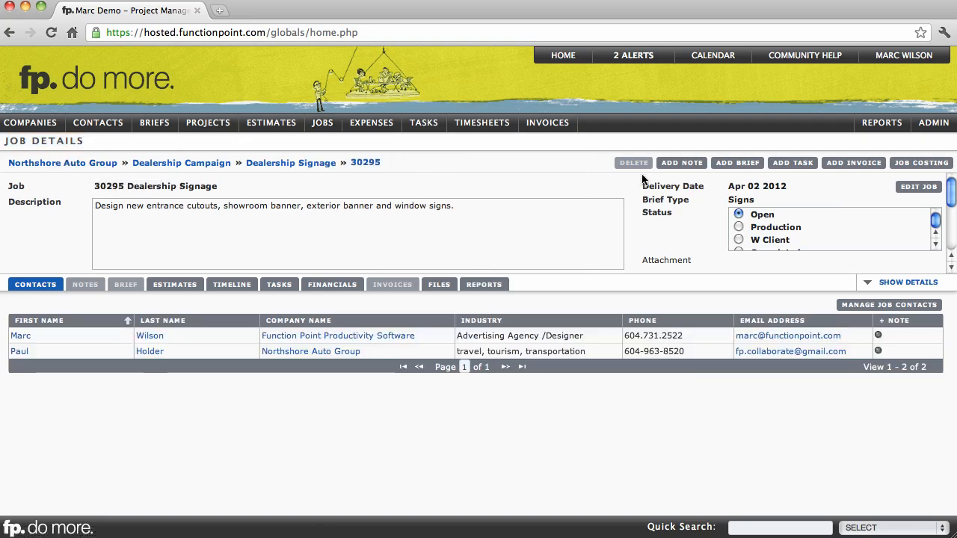
Start adding an invoice to the job, keeping the Interim invoice type and Regular view
click(837, 165)
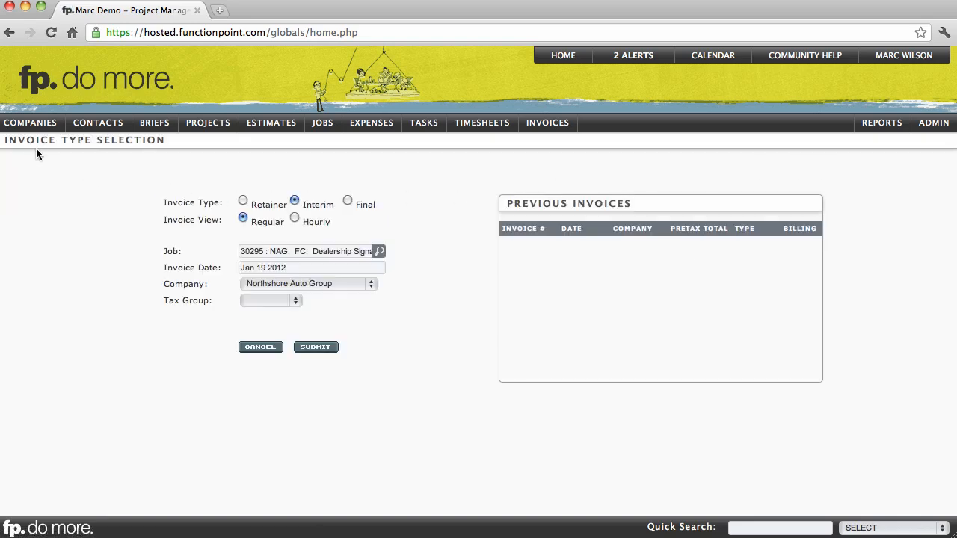
drag(36, 141, 159, 141)
click(156, 142)
drag(252, 204, 375, 206)
drag(304, 205, 327, 206)
click(324, 191)
Submit the invoice type selection with the date kept at Jan 19 2012 and the tax group left blank
click(305, 268)
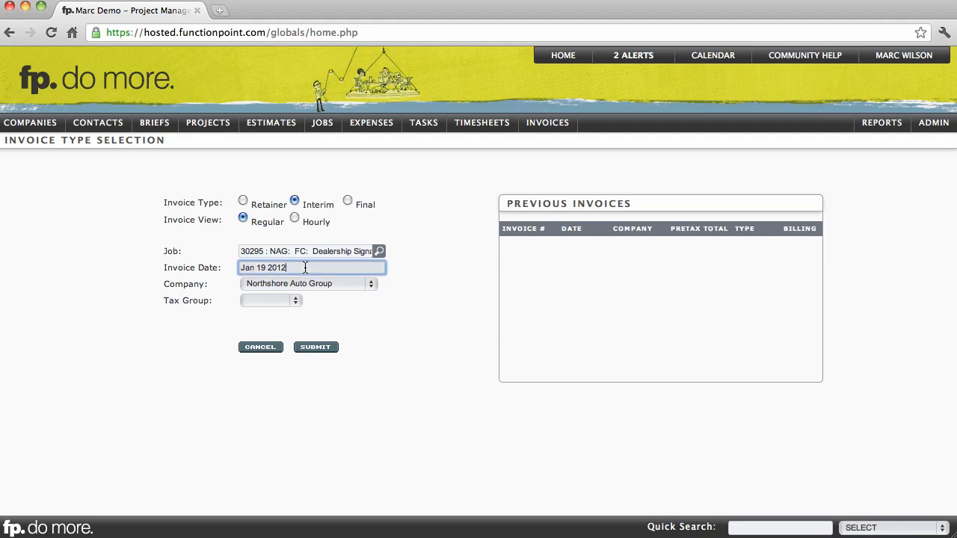
click(294, 301)
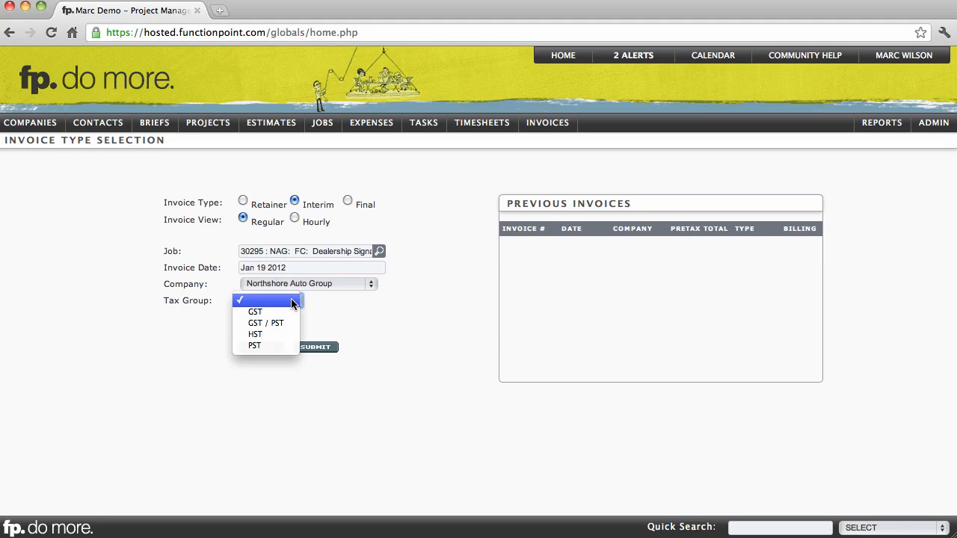
click(335, 301)
click(334, 303)
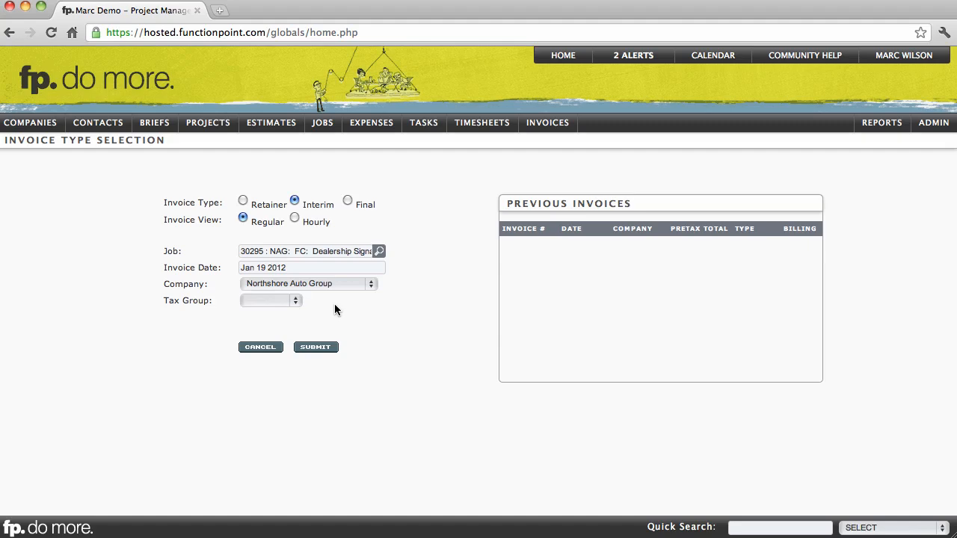
click(317, 347)
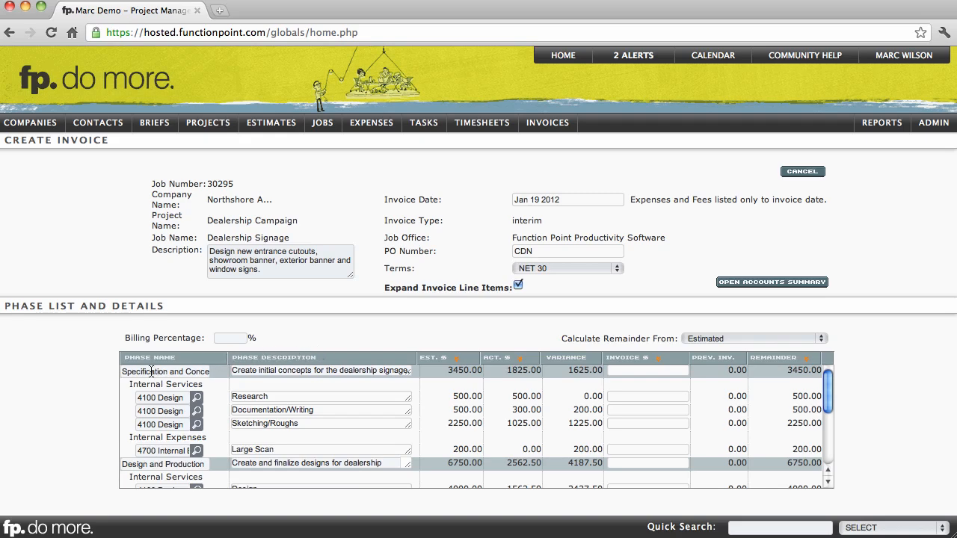
Examine the first phase's line items, comparing their estimated, actual and variance amounts, and check the invoice date
click(127, 372)
drag(126, 372, 198, 369)
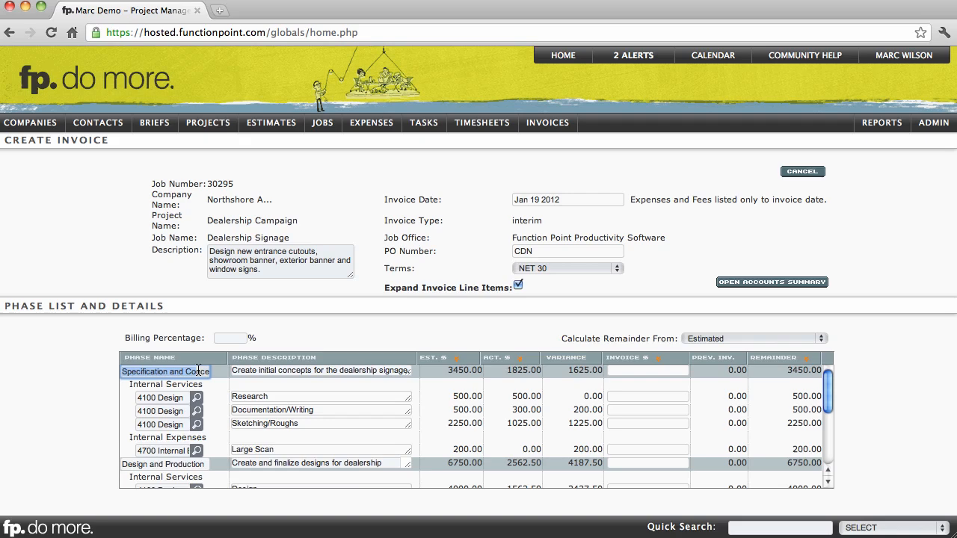
click(234, 396)
click(260, 384)
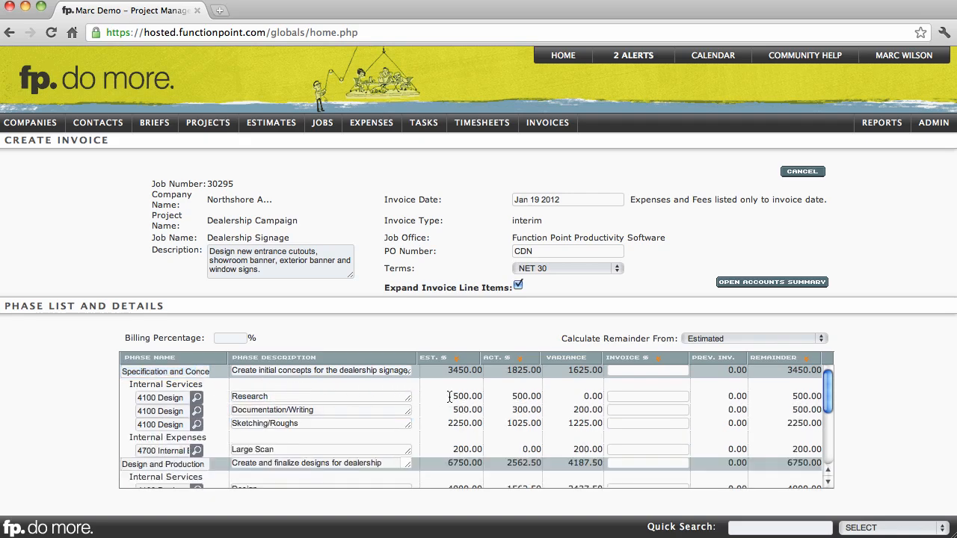
drag(449, 397, 538, 409)
click(529, 199)
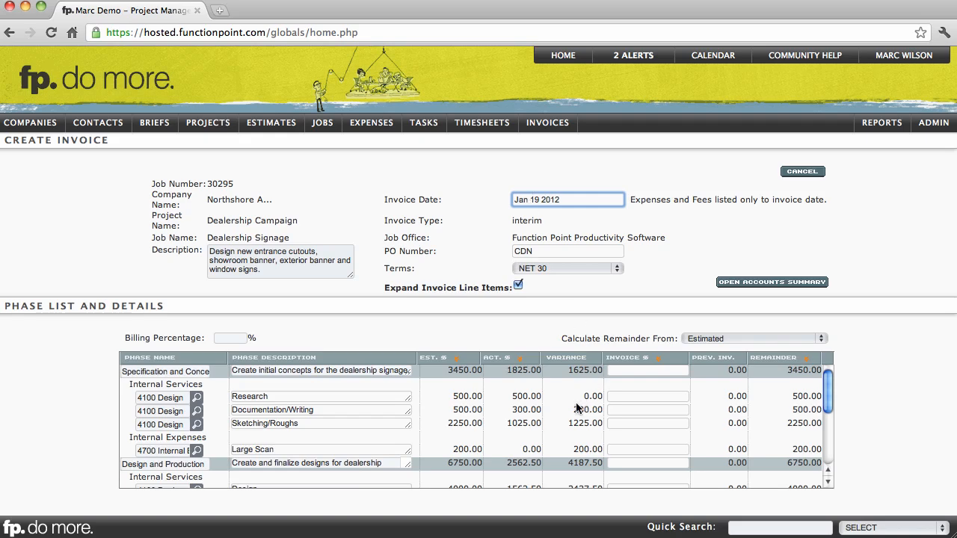
mouse_move(572, 409)
mouse_down()
mouse_move(596, 410)
mouse_move(593, 423)
mouse_up()
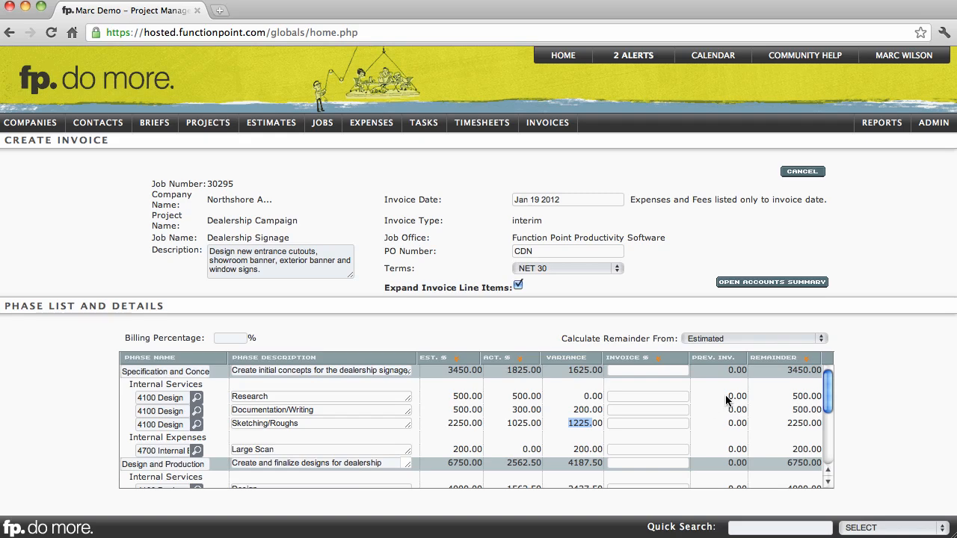
Examine the previously invoiced and remainder amounts of the line items and the options for calculating the remainder
mouse_move(728, 396)
mouse_down()
mouse_move(739, 399)
mouse_move(728, 410)
mouse_move(738, 409)
mouse_up()
click(738, 407)
drag(794, 398, 812, 396)
click(811, 397)
drag(732, 397, 749, 397)
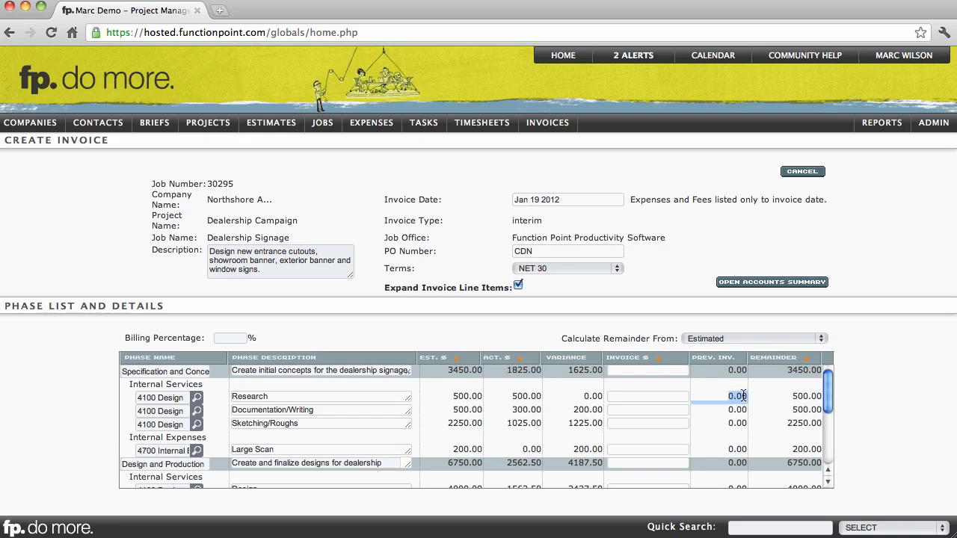
click(743, 396)
click(726, 340)
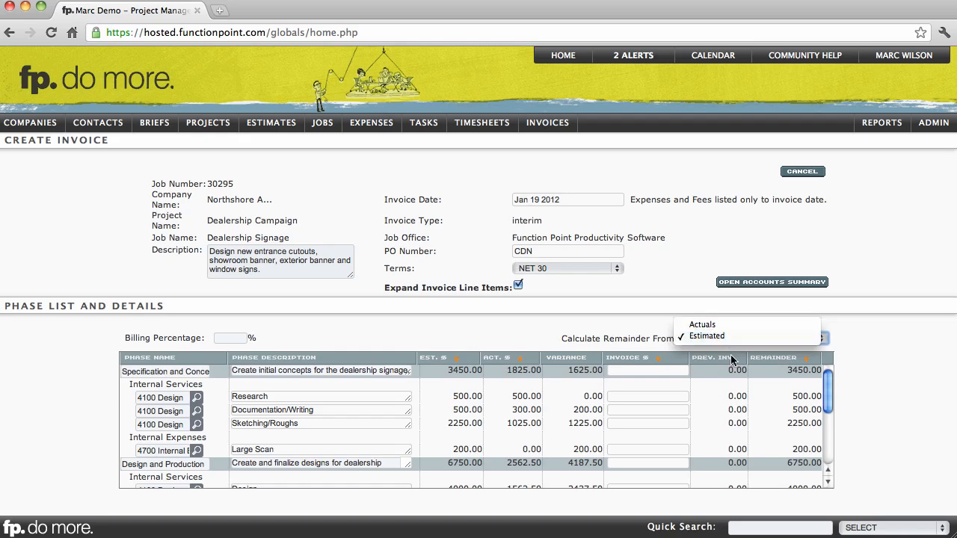
click(738, 395)
Try filling the invoice amounts of all line items from the estimated, actual and remainder columns in turn
click(671, 399)
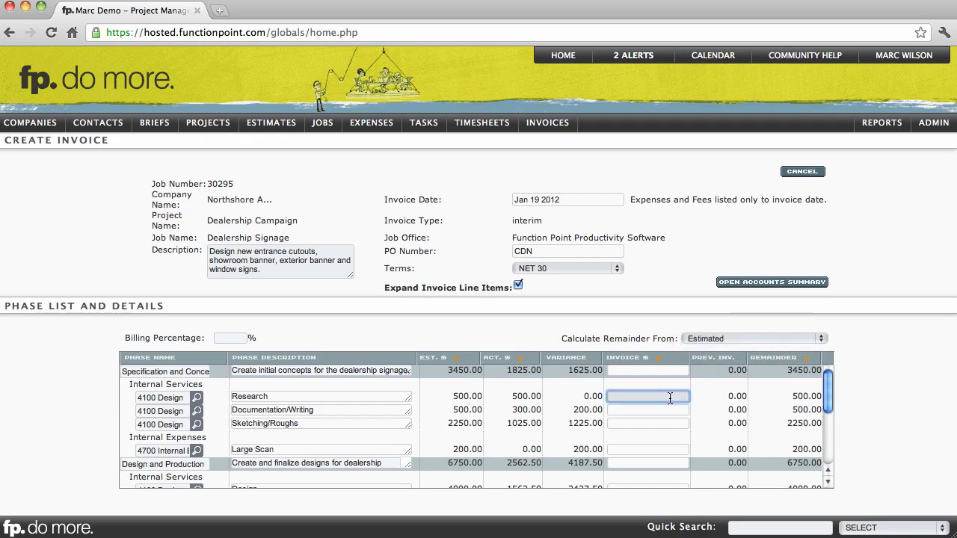
click(458, 363)
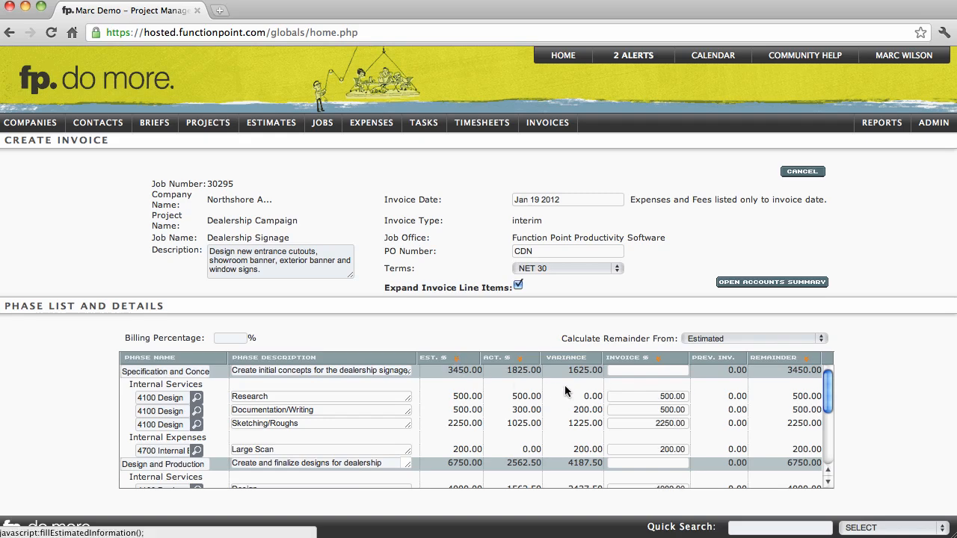
click(660, 398)
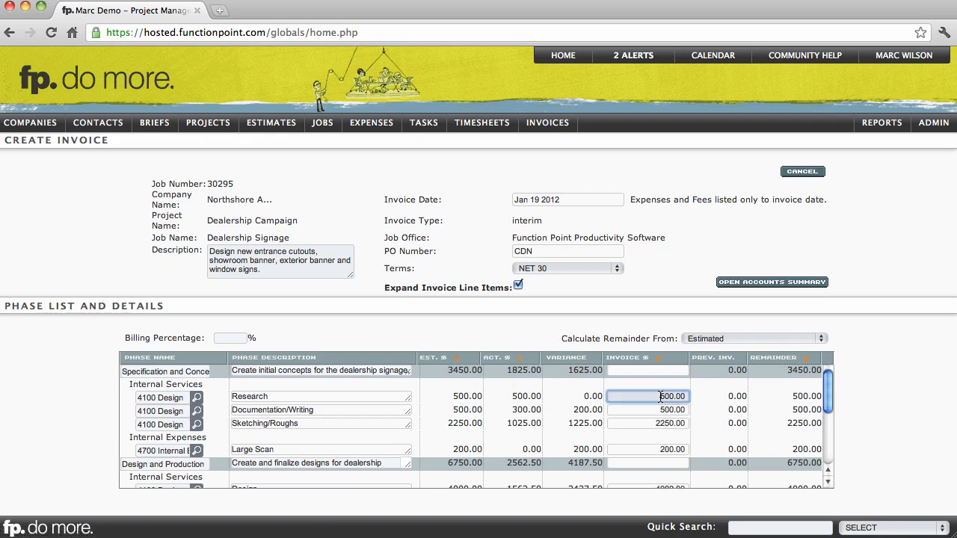
click(520, 359)
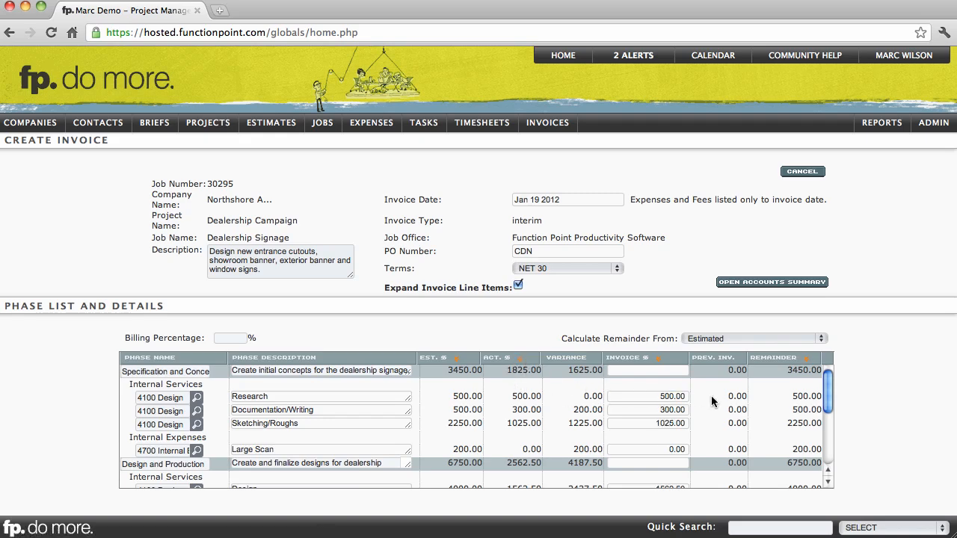
click(806, 360)
Set the billing percentage to 50% and fill the invoice amounts from the estimated values
click(231, 340)
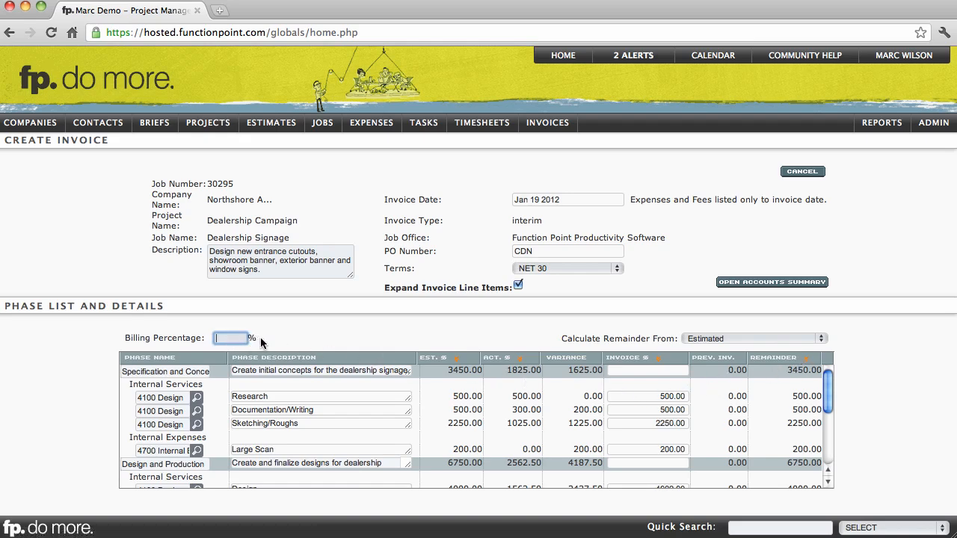
text(50)
click(320, 336)
click(456, 358)
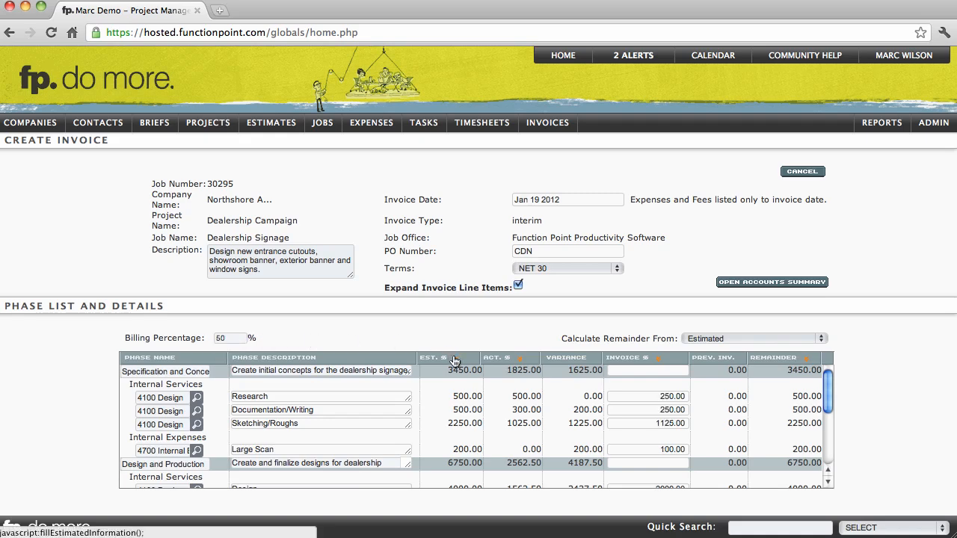
Set the invoice amounts to 500 for Research, 400 for Documentation/Writing and 1000 for Sketching/Roughs
click(651, 399)
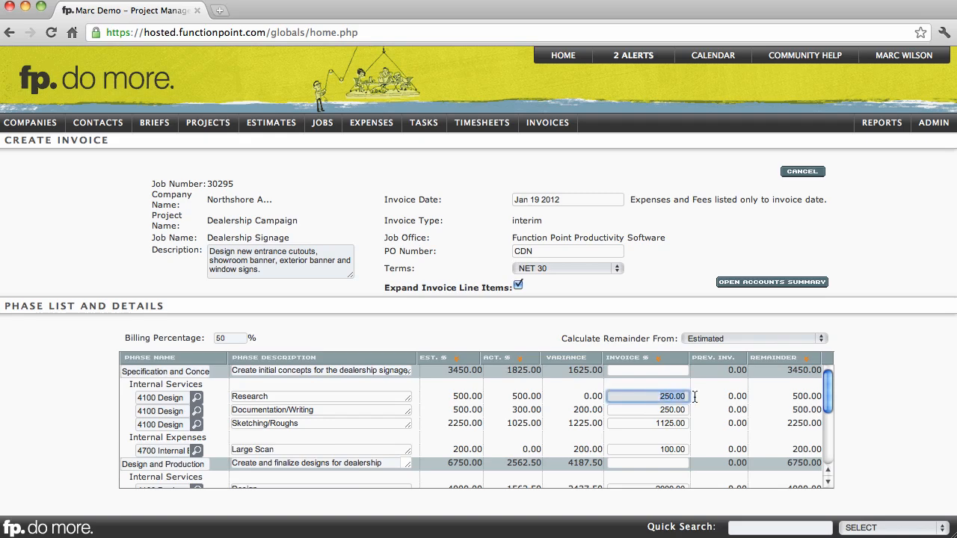
text(500)
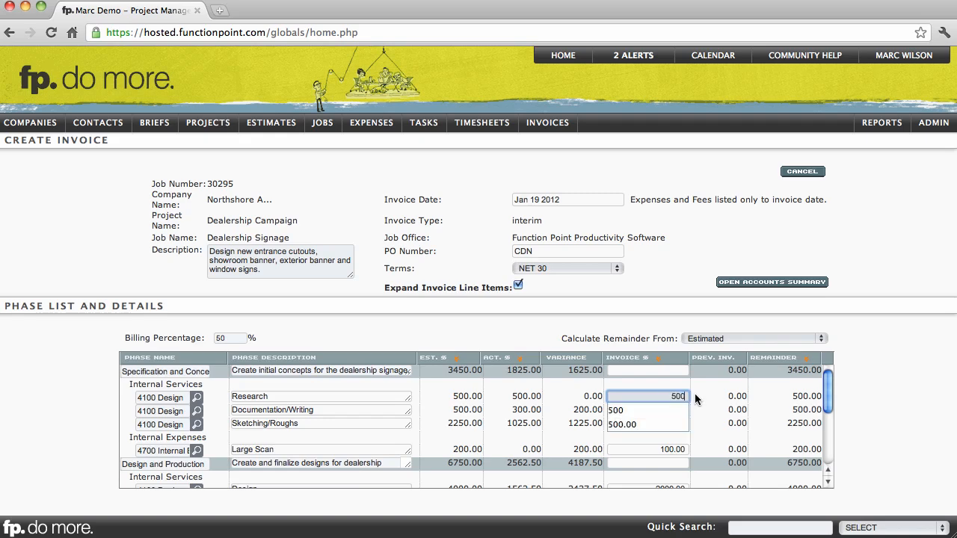
click(649, 412)
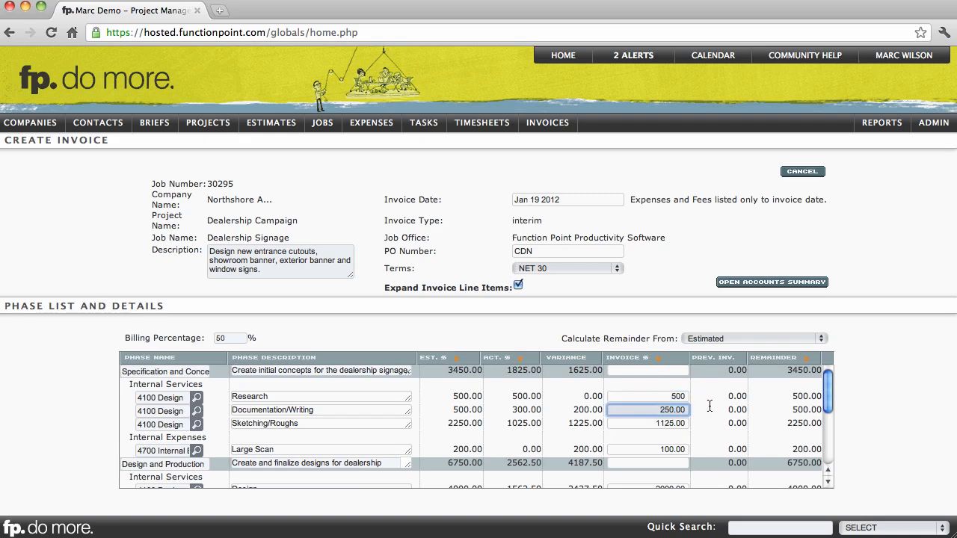
key(Delete)
key(Delete)
key(Delete)
key(Delete)
key(Delete)
text(400)
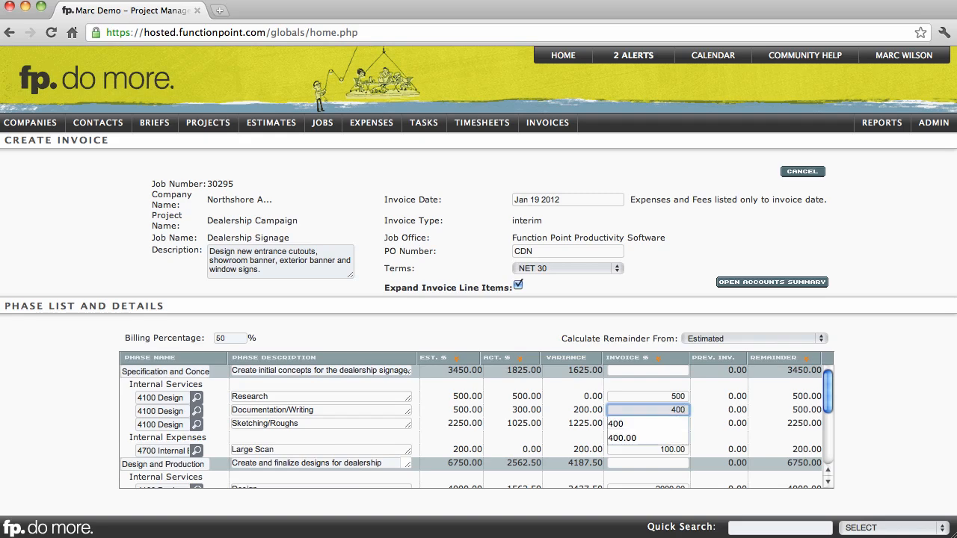
click(708, 414)
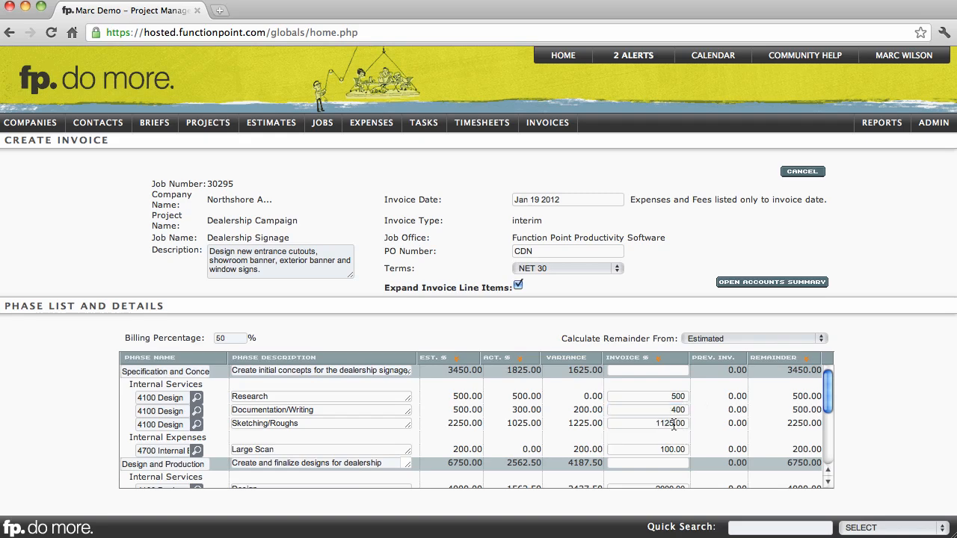
drag(656, 423, 702, 424)
text(1000)
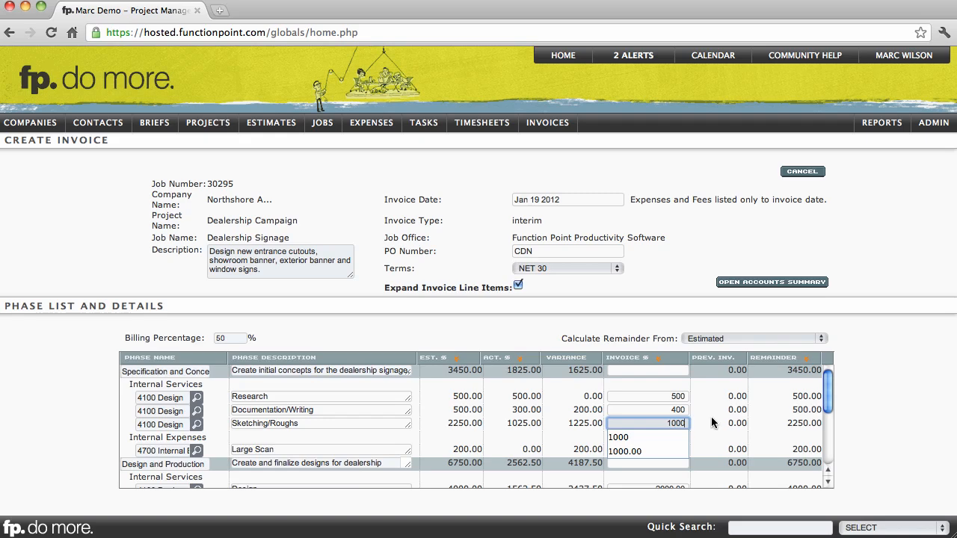
click(713, 421)
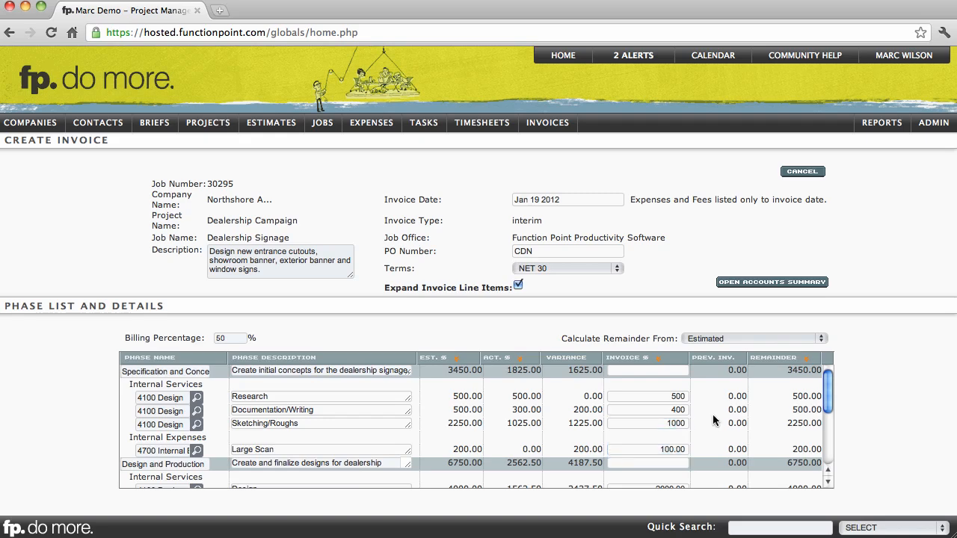
Examine the Printing line item under External Expenses and its actual amount at the end of the phase list
scroll(712, 421, down, 5)
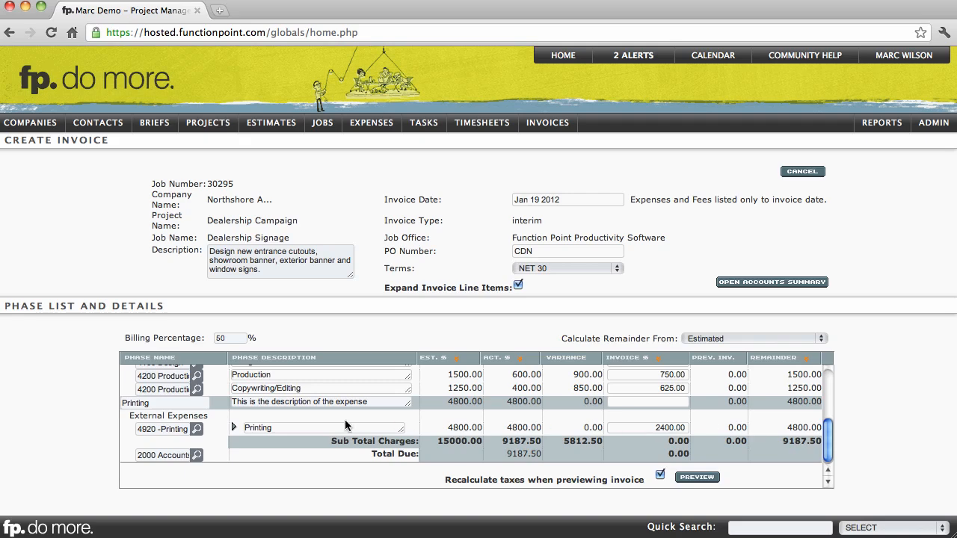
drag(142, 417, 203, 417)
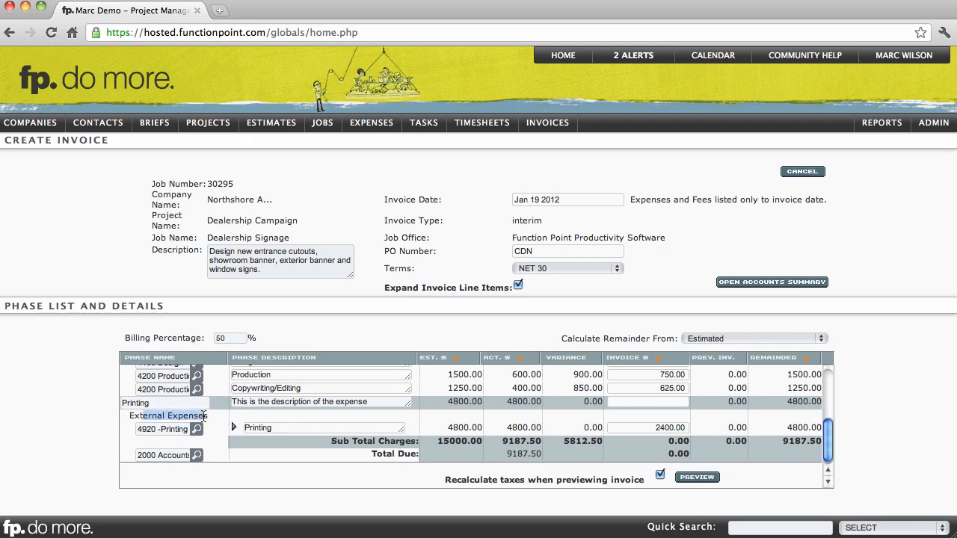
click(203, 417)
click(257, 430)
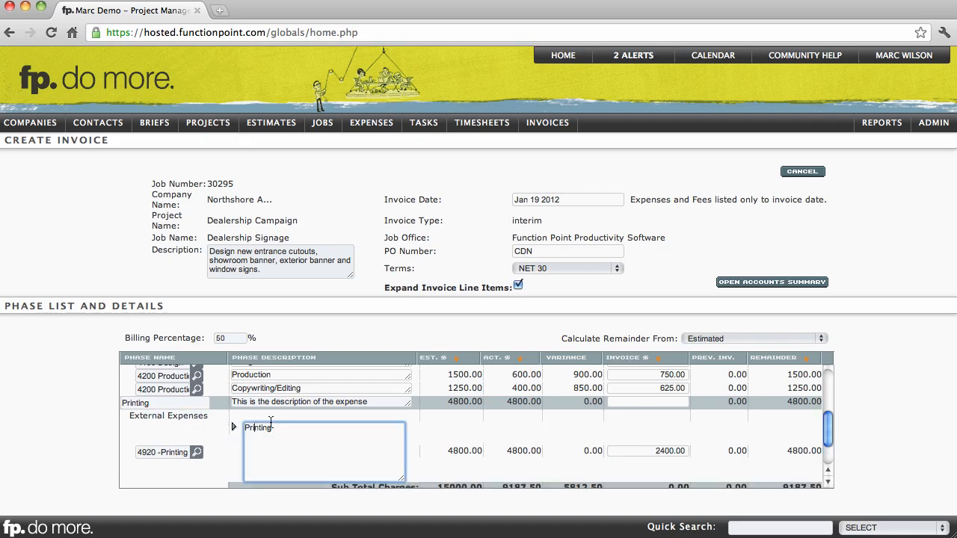
click(273, 416)
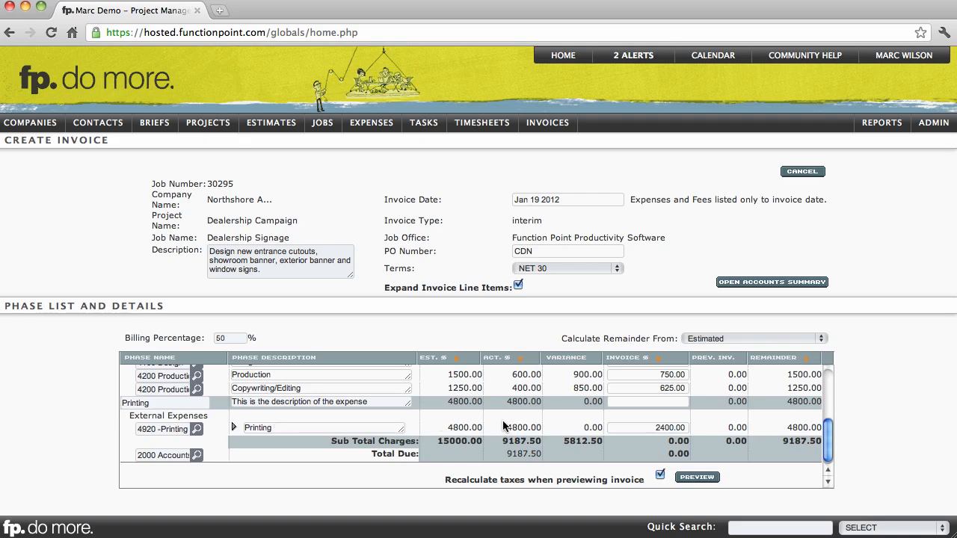
drag(506, 428, 536, 428)
click(524, 428)
Expand the Printing line item under External Expenses, set its invoice amount to 4800 and mark its purchased item for invoicing
click(233, 428)
scroll(235, 432, down, 1)
scroll(235, 432, down, 2)
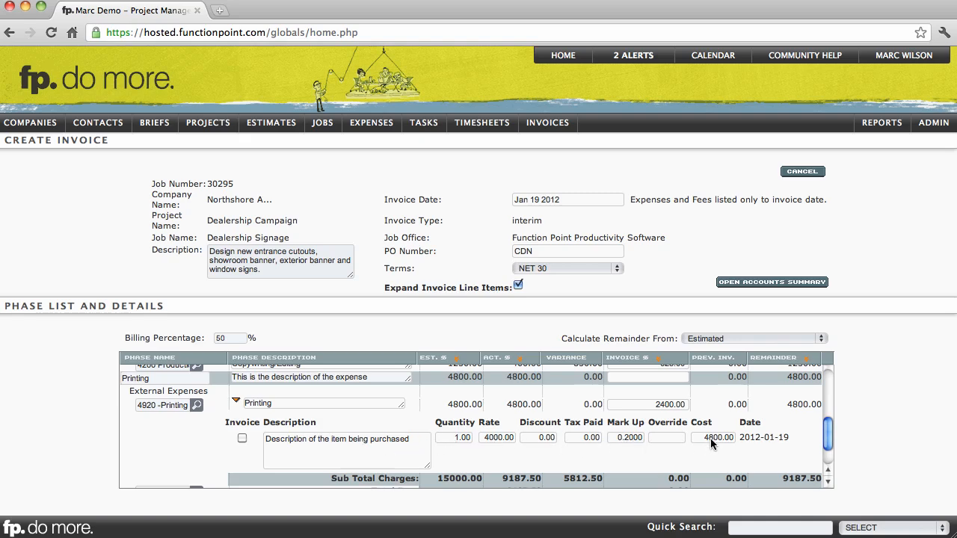
click(652, 405)
text(4800)
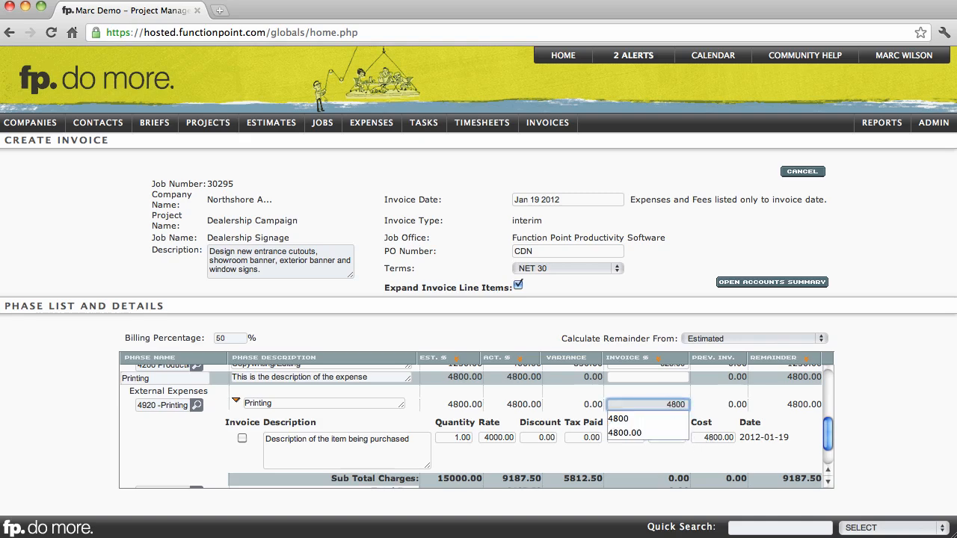
click(715, 403)
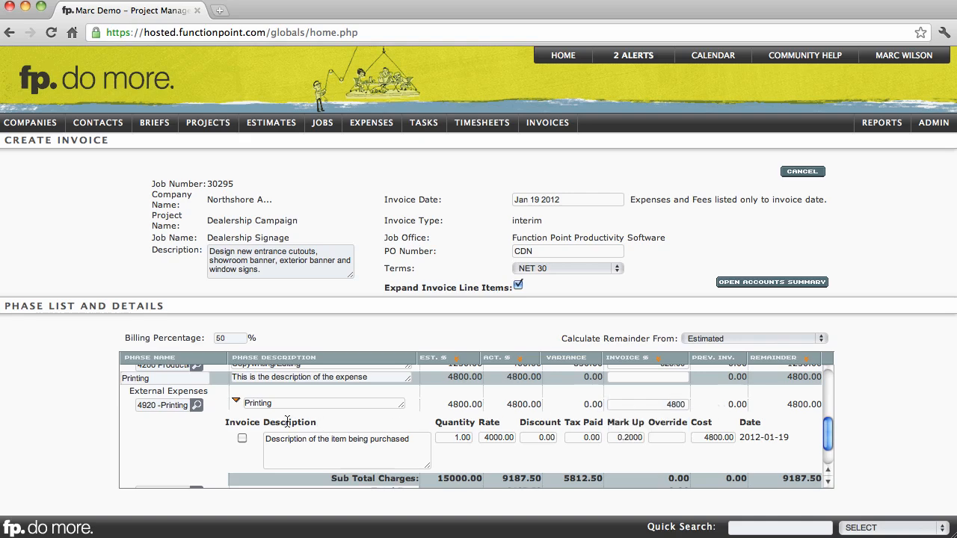
click(241, 439)
scroll(241, 444, down, 2)
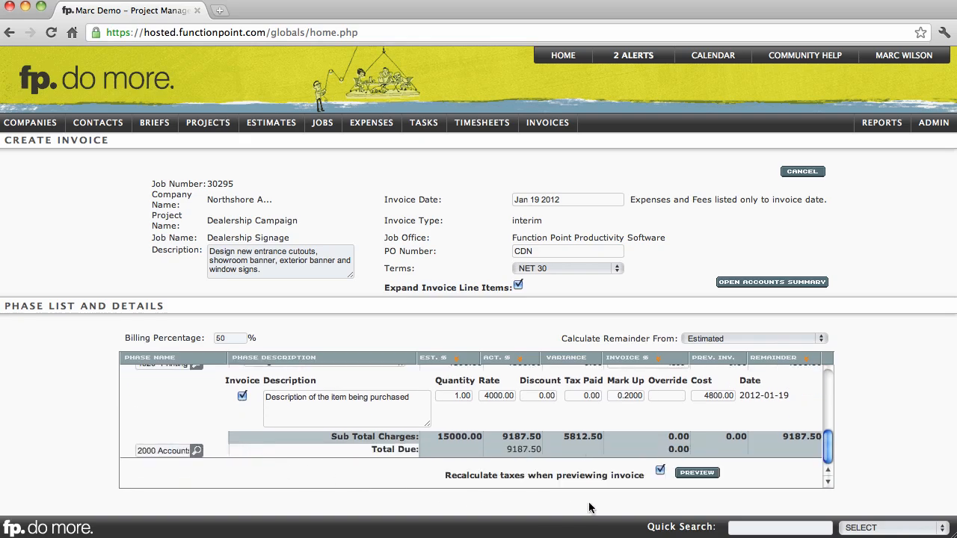
Preview the invoice totals with taxes recalculated and create the invoice
click(689, 472)
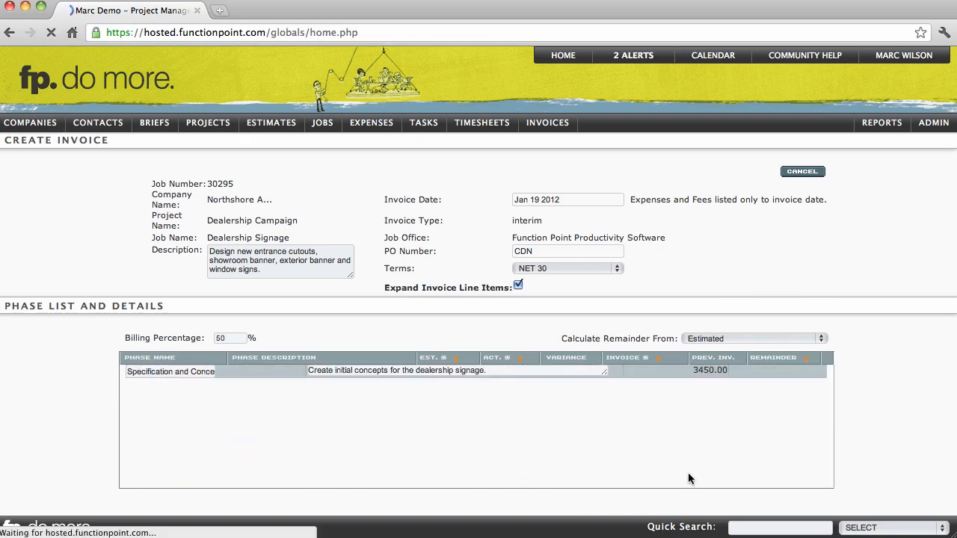
drag(644, 449, 686, 449)
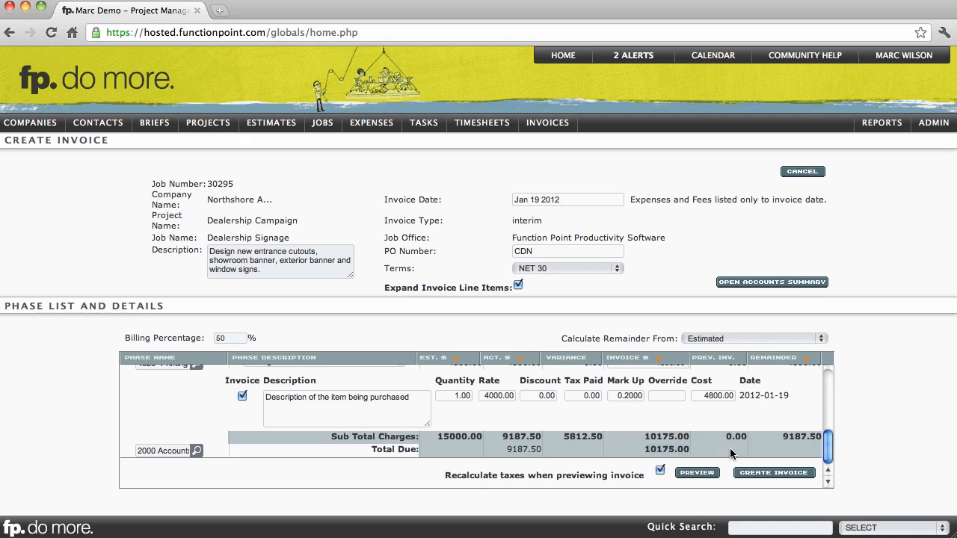
click(752, 476)
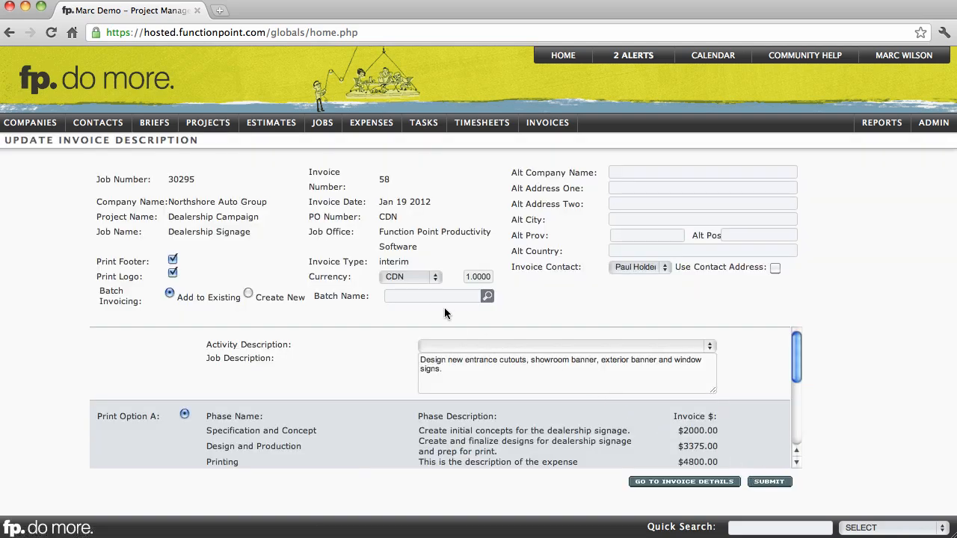
Review the invoice's currency options, job description and Print Option B custom description, keeping CDN as the currency
click(435, 278)
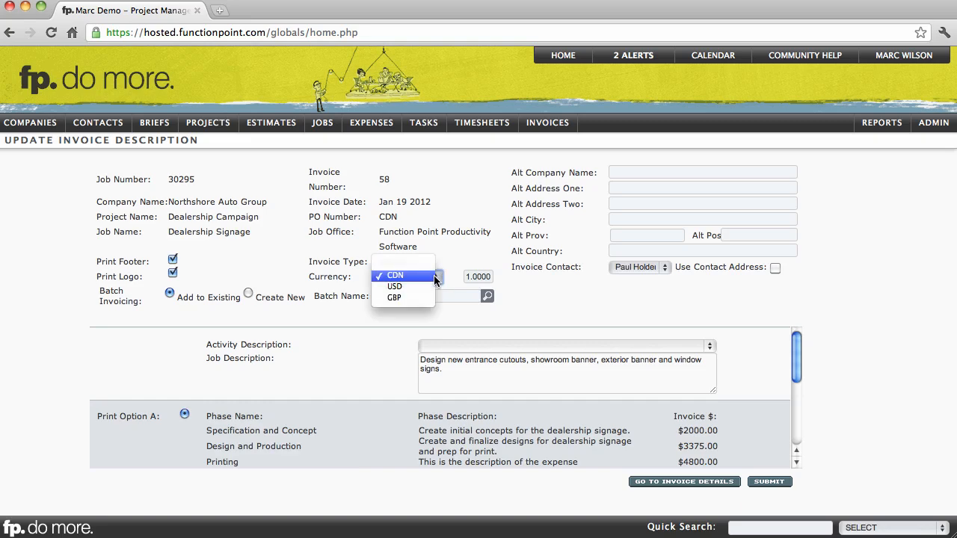
click(433, 276)
click(454, 369)
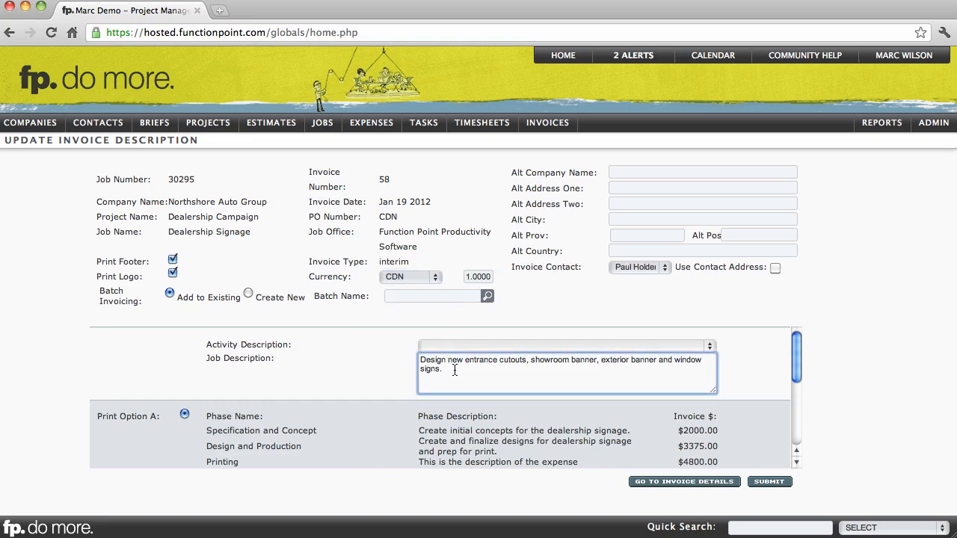
scroll(456, 381, down, 3)
click(461, 413)
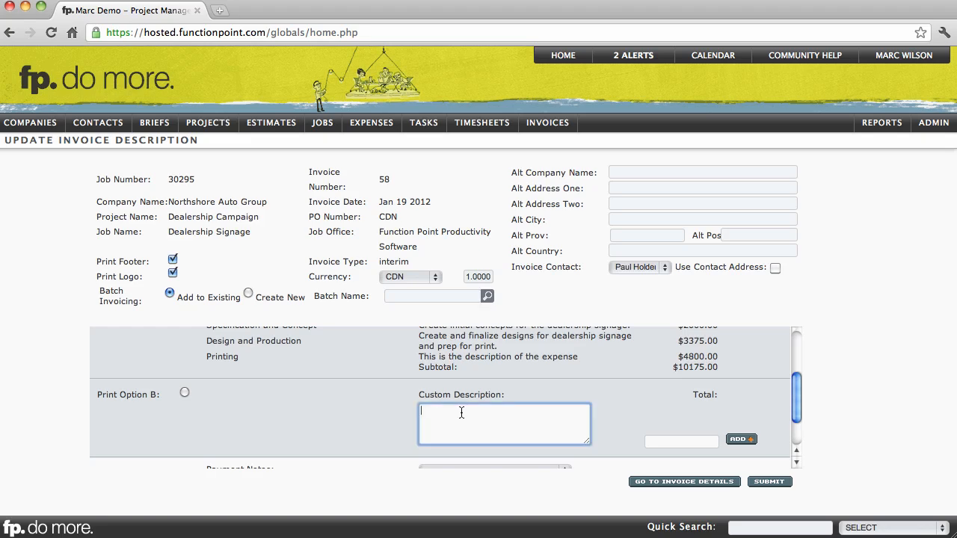
Add the Thank You payment note to the invoice and submit the invoice description
scroll(461, 413, down, 2)
click(460, 411)
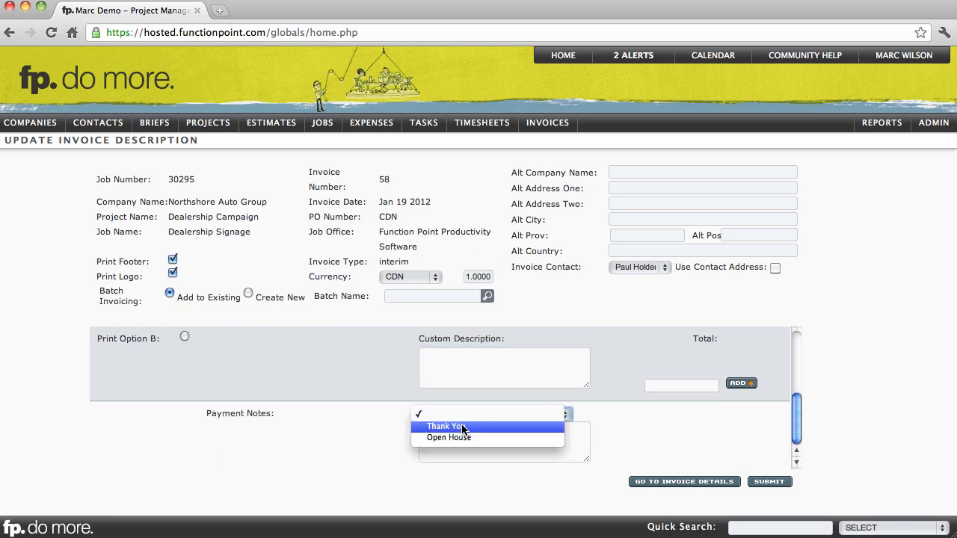
click(462, 427)
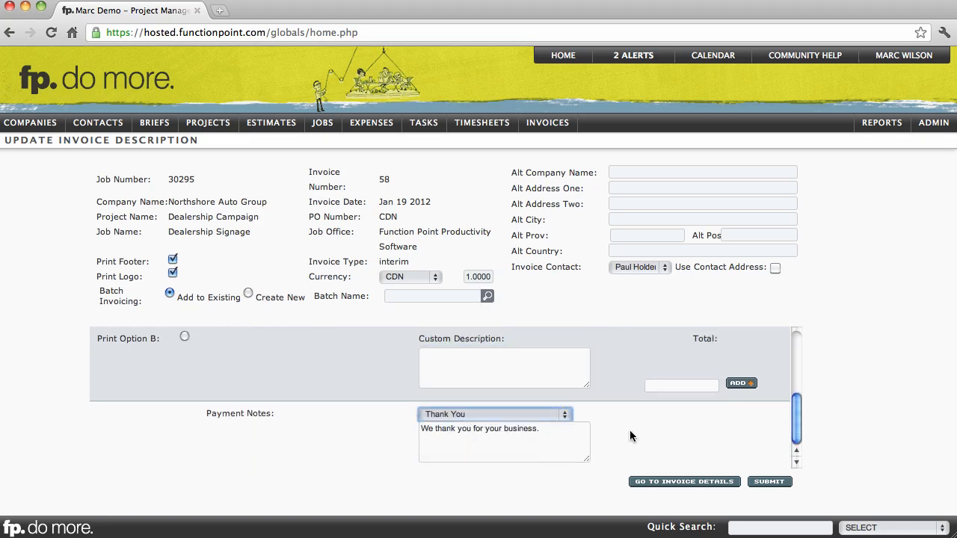
click(768, 482)
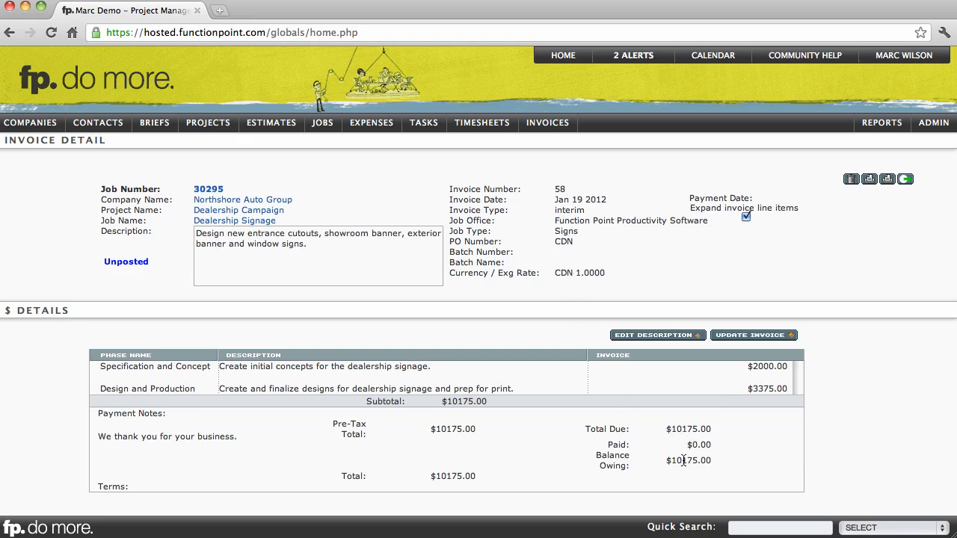
Open the invoice printout, review its phases, line item costs, terms and total, and close it
click(868, 180)
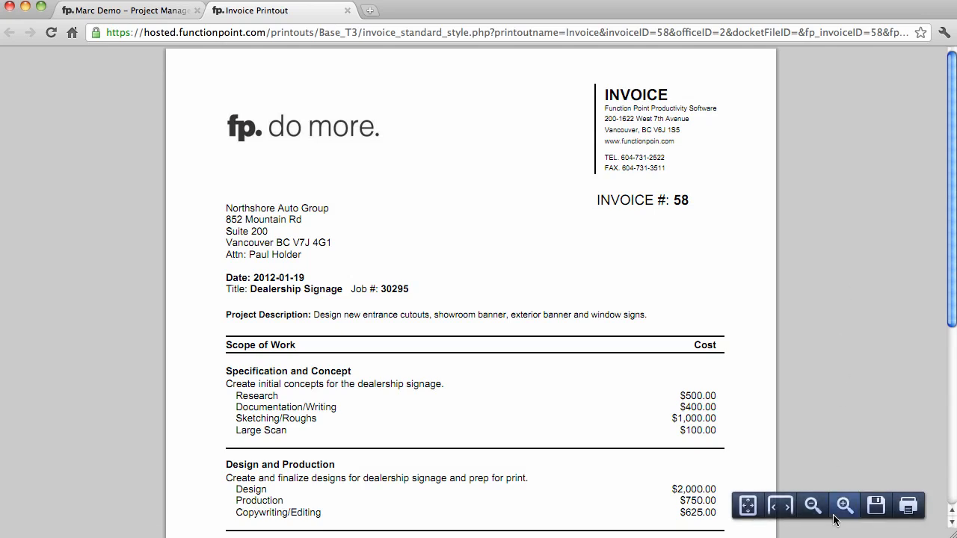
click(843, 509)
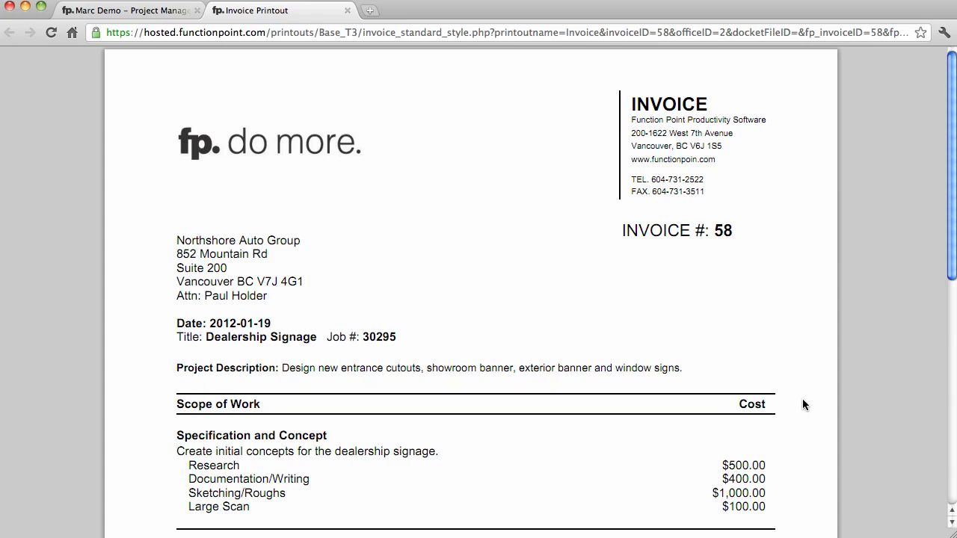
scroll(802, 397, down, 5)
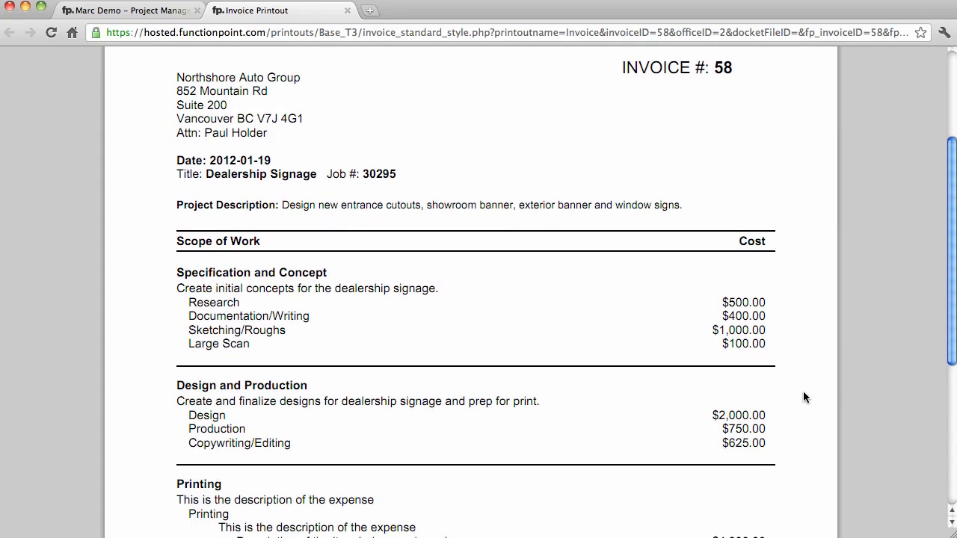
scroll(802, 397, down, 4)
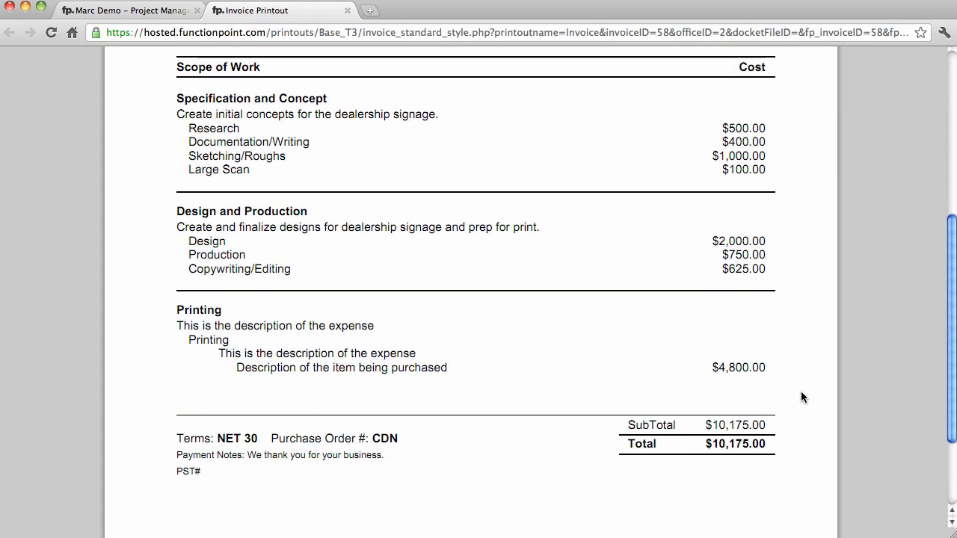
scroll(802, 397, up, 6)
scroll(802, 391, up, 3)
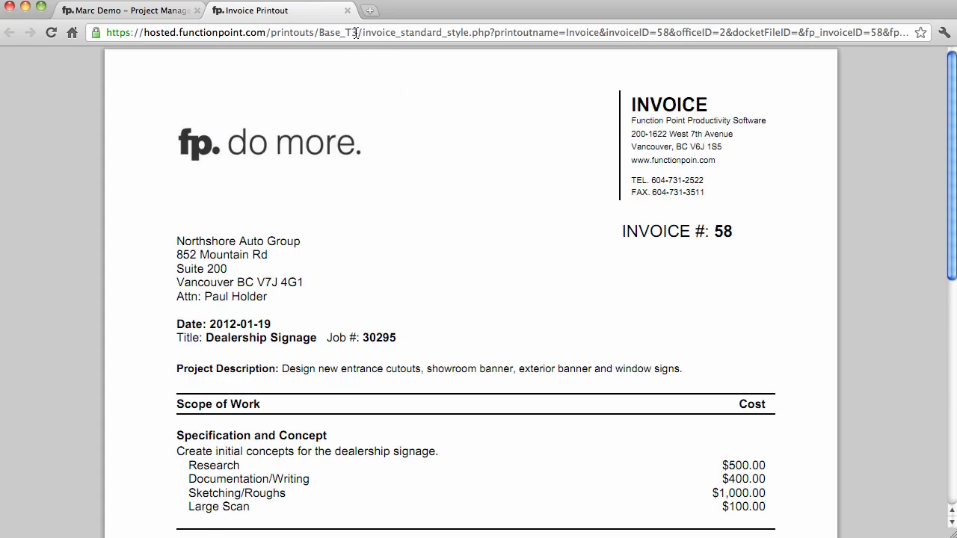
click(347, 12)
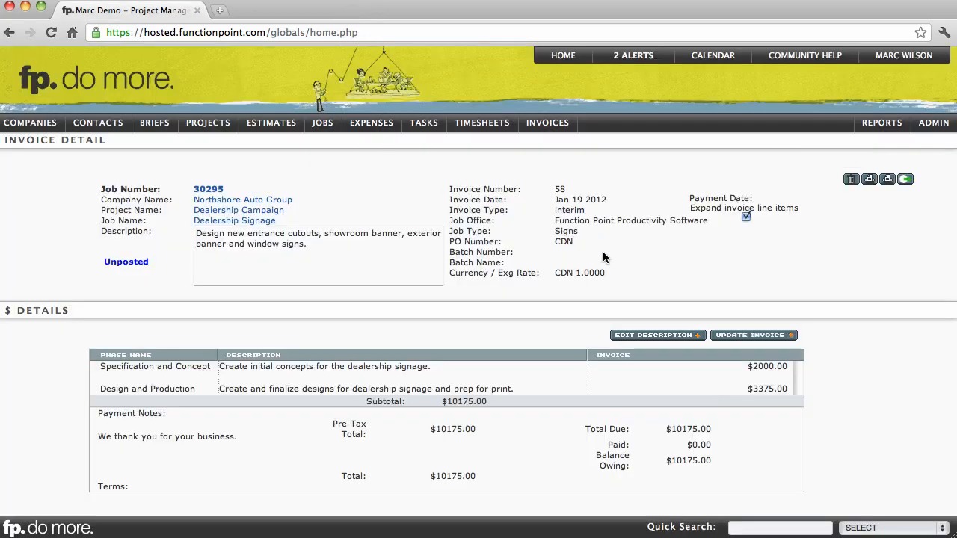